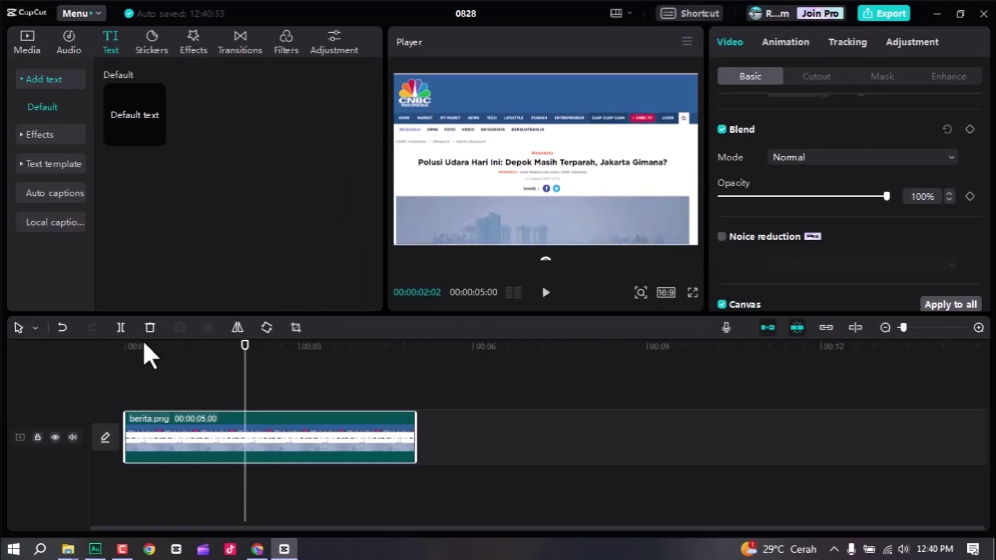
Drag the playhead back to 00:00:00:00 at the start of berita.png
{"action": "left_click_drag", "start_coordinate": [144, 342], "coordinate": [125, 344]}
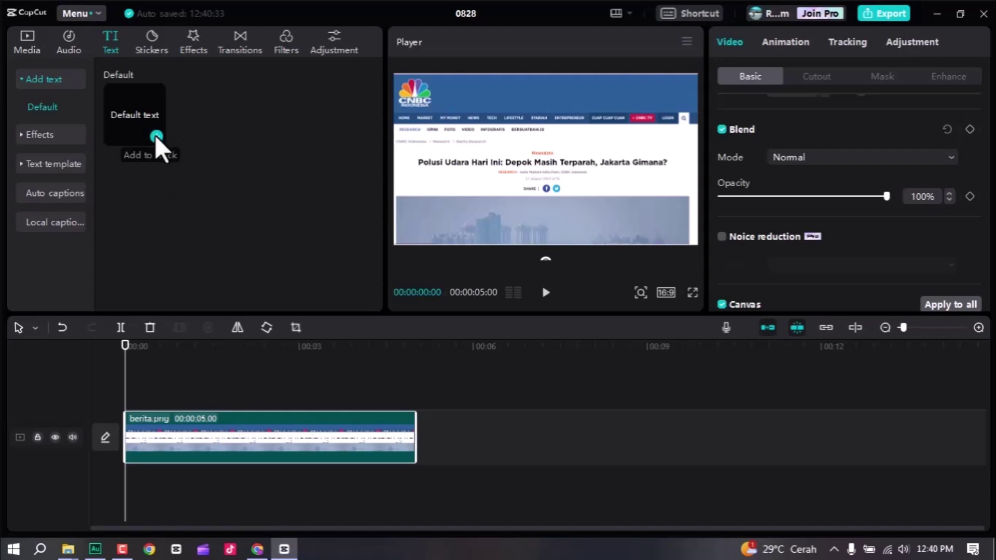
Add a Default text layer stretched to 5 seconds and replace its wording with dashes
{"action": "left_click", "coordinate": [156, 136]}
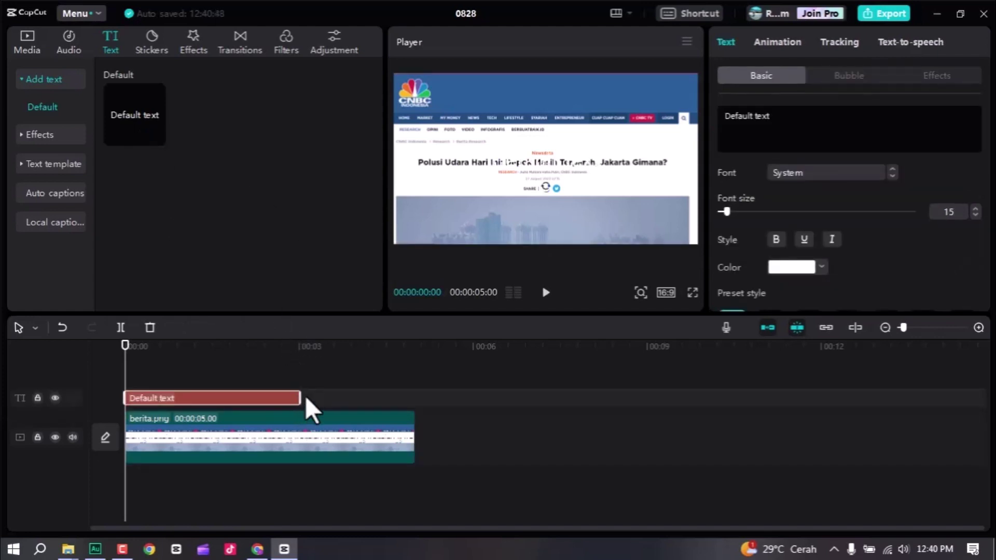
{"action": "left_click_drag", "start_coordinate": [299, 397], "coordinate": [413, 398]}
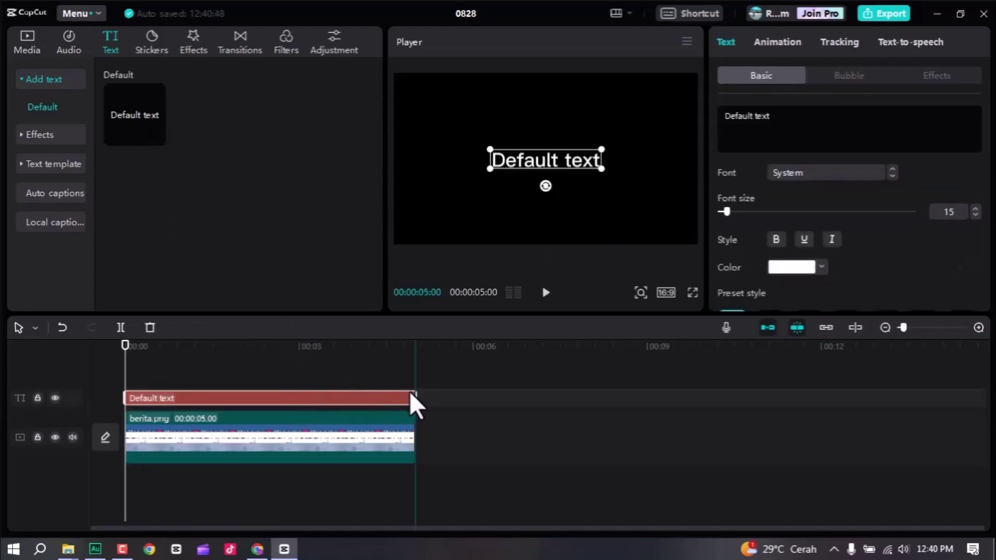
{"action": "left_click_drag", "start_coordinate": [221, 344], "coordinate": [333, 359]}
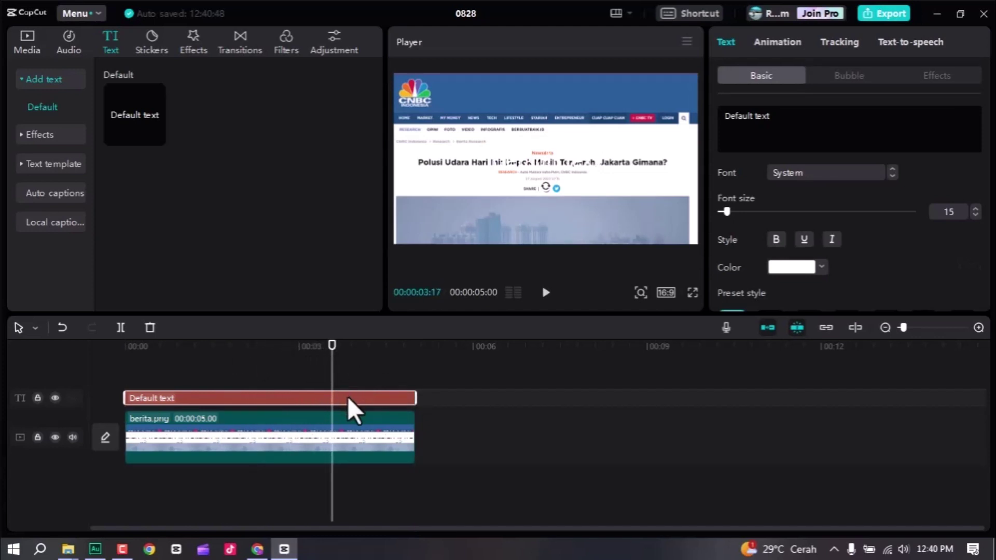
{"action": "left_click", "coordinate": [809, 120]}
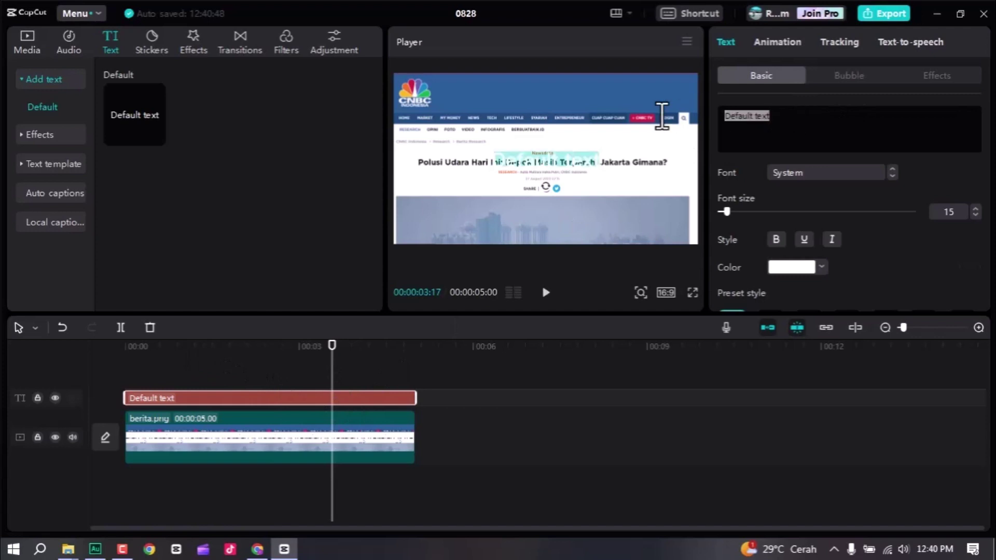
{"action": "type", "text": "--"}
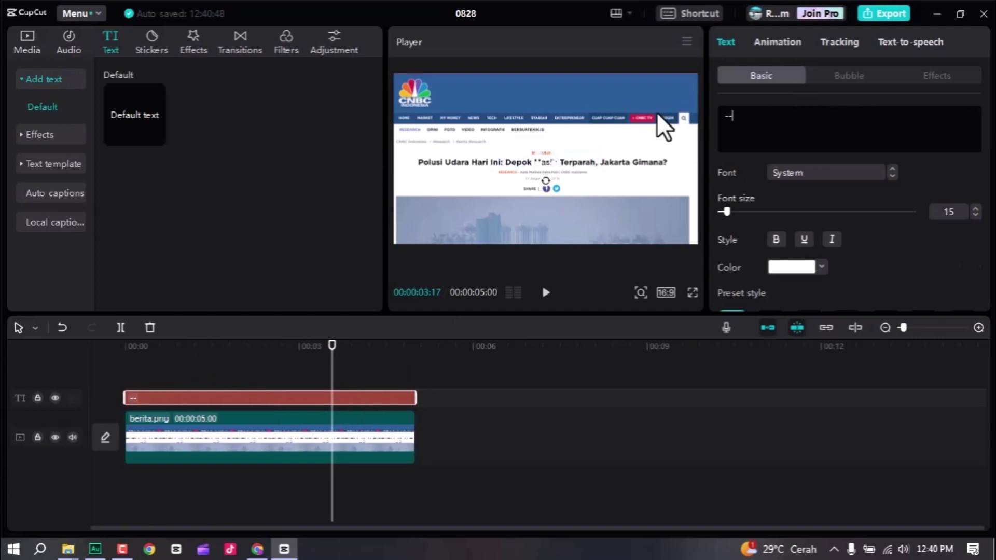
{"action": "type", "text": "----------"}
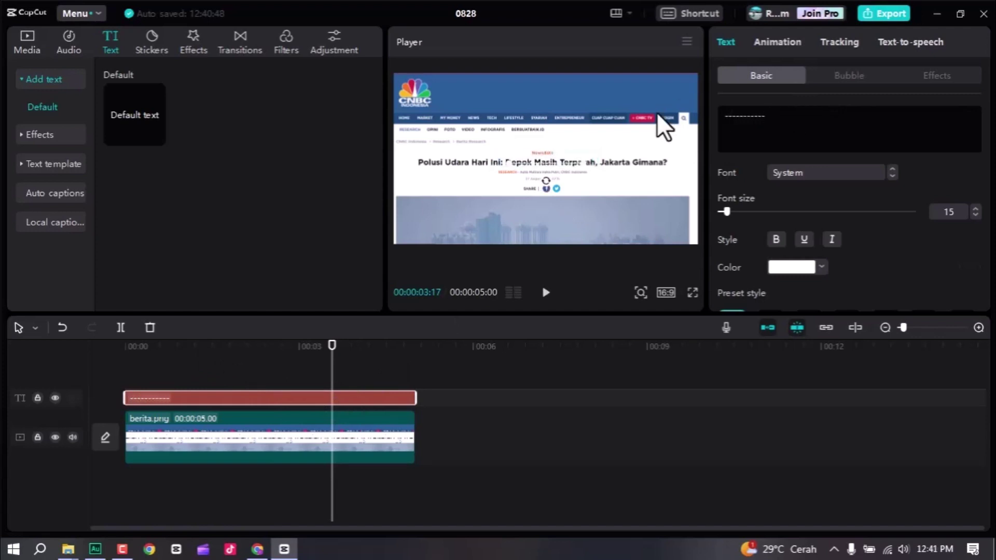
{"action": "type", "text": "------------"}
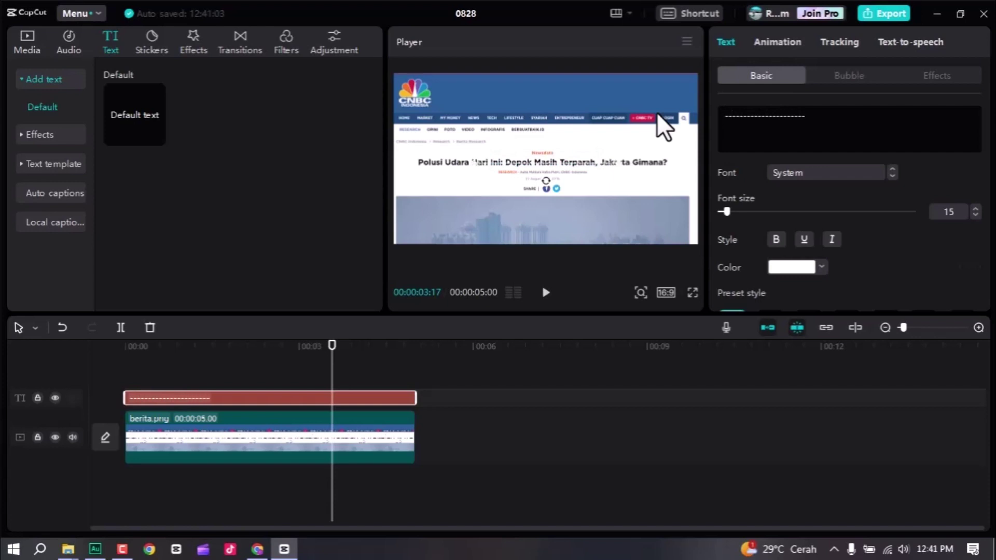
{"action": "type", "text": "-------"}
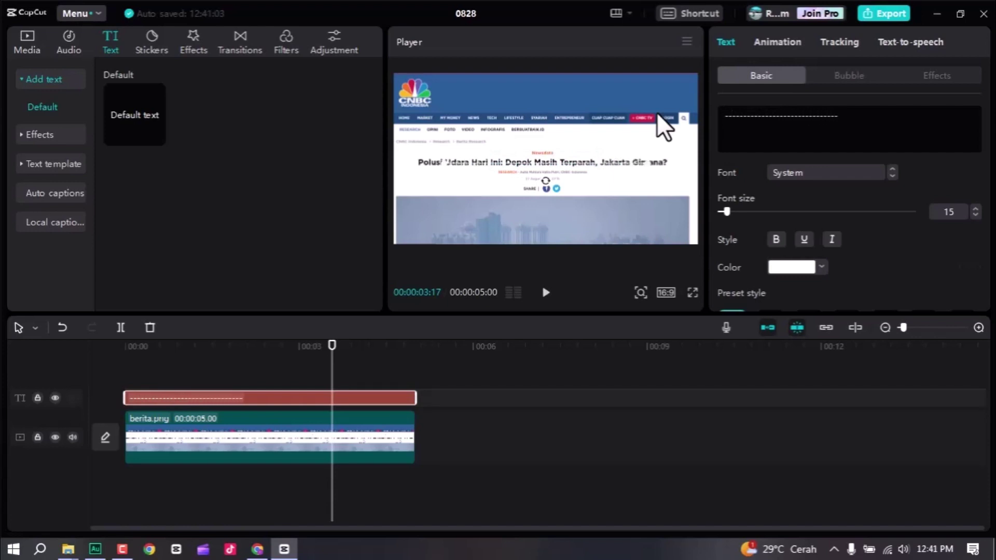
{"action": "type", "text": "-----"}
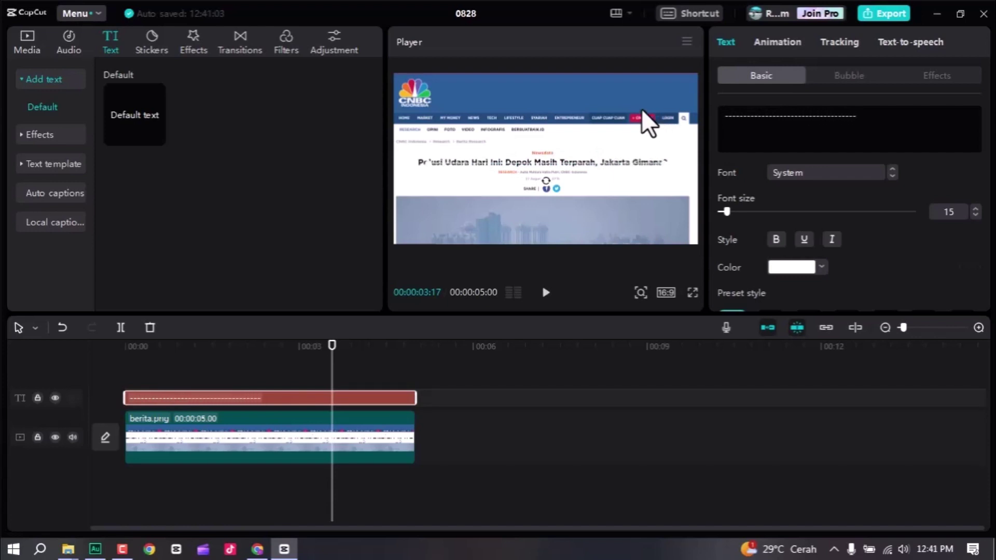
Colour the dashed text with the yellow FFDE00 swatch
{"action": "left_click", "coordinate": [824, 269]}
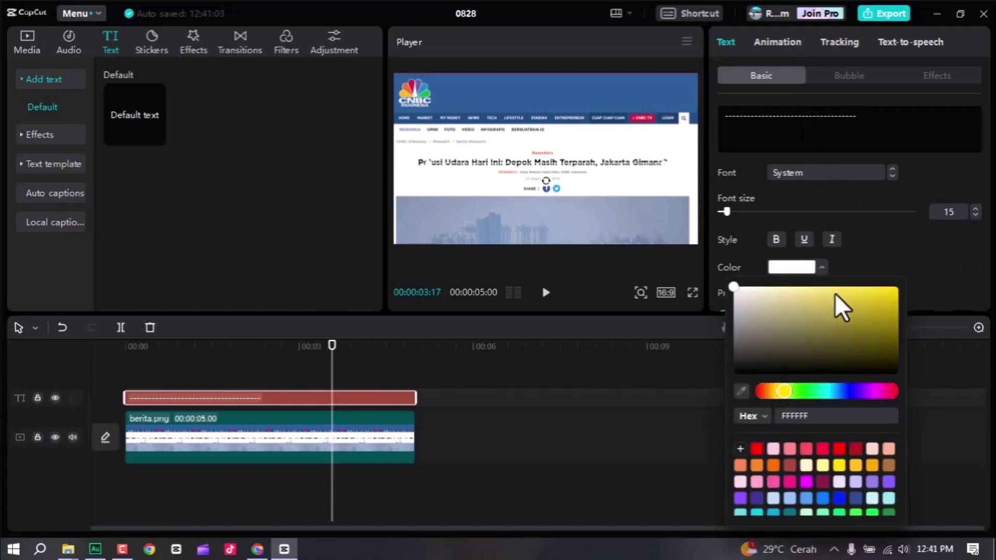
{"action": "scroll", "coordinate": [876, 445], "scroll_direction": "down", "scroll_amount": 3}
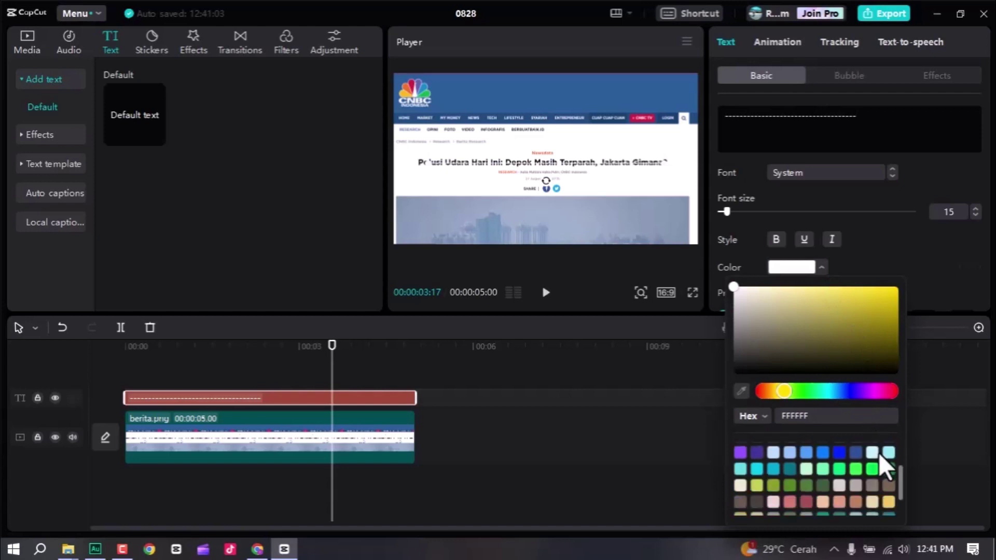
{"action": "scroll", "coordinate": [844, 467], "scroll_direction": "up", "scroll_amount": 3}
{"action": "left_click", "coordinate": [837, 465]}
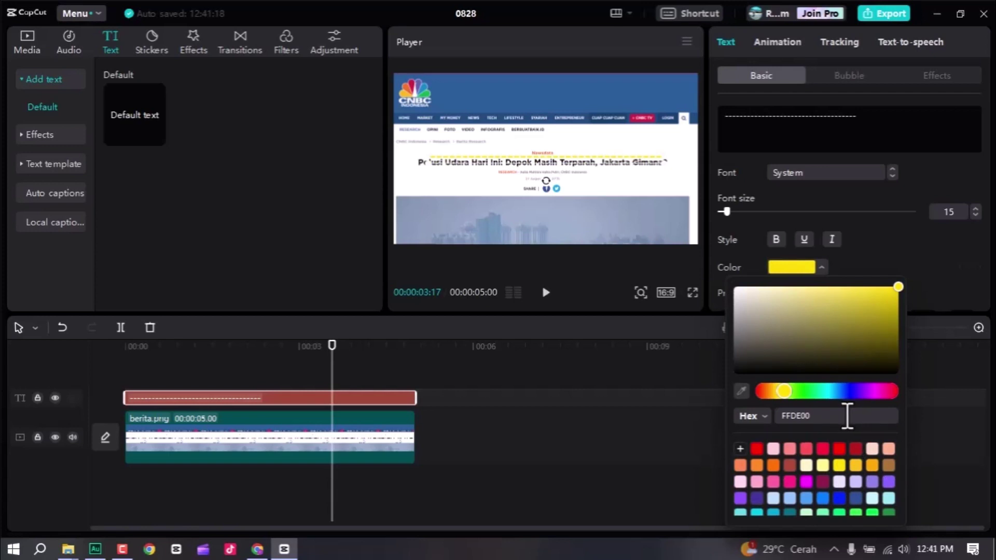
{"action": "left_click_drag", "start_coordinate": [849, 415], "coordinate": [760, 416]}
{"action": "key", "text": "ctrl+c"}
Enable a solid FFDE00 yellow text background and shift the bar left to X -106, Y -55
{"action": "left_click", "coordinate": [957, 311]}
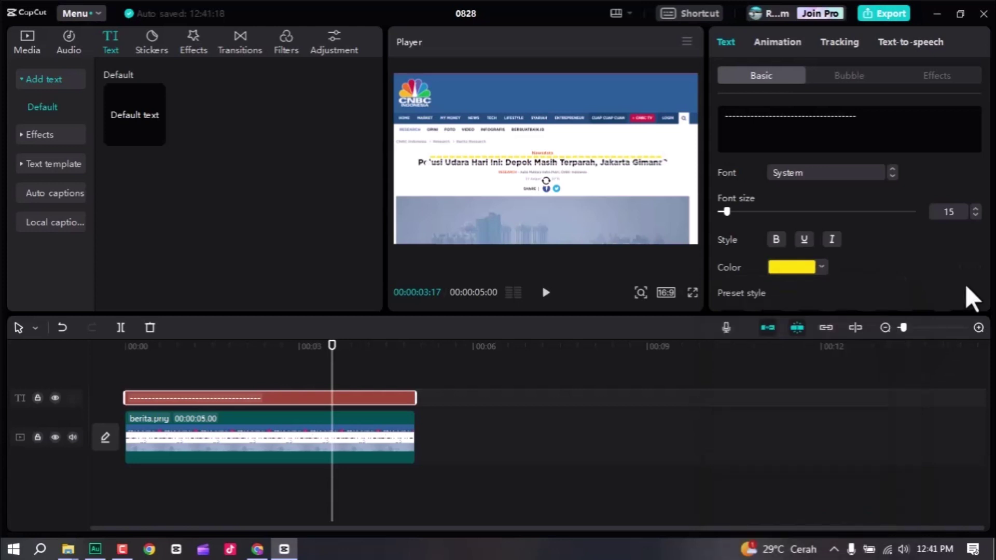
{"action": "scroll", "coordinate": [870, 265], "scroll_direction": "down", "scroll_amount": 1}
{"action": "scroll", "coordinate": [871, 266], "scroll_direction": "down", "scroll_amount": 3}
{"action": "scroll", "coordinate": [871, 265], "scroll_direction": "down", "scroll_amount": 3}
{"action": "scroll", "coordinate": [851, 256], "scroll_direction": "down", "scroll_amount": 2}
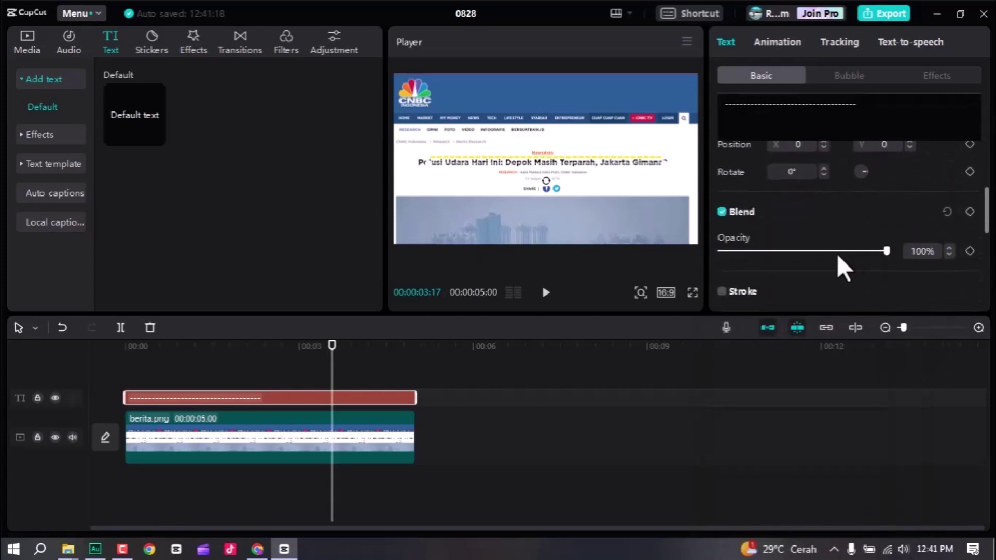
{"action": "scroll", "coordinate": [833, 254], "scroll_direction": "down", "scroll_amount": 2}
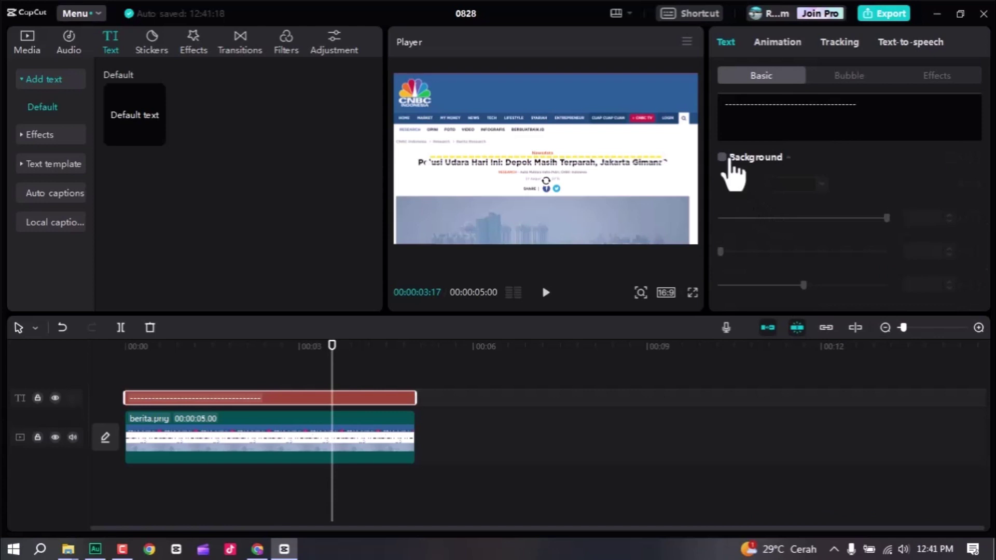
{"action": "left_click", "coordinate": [723, 202]}
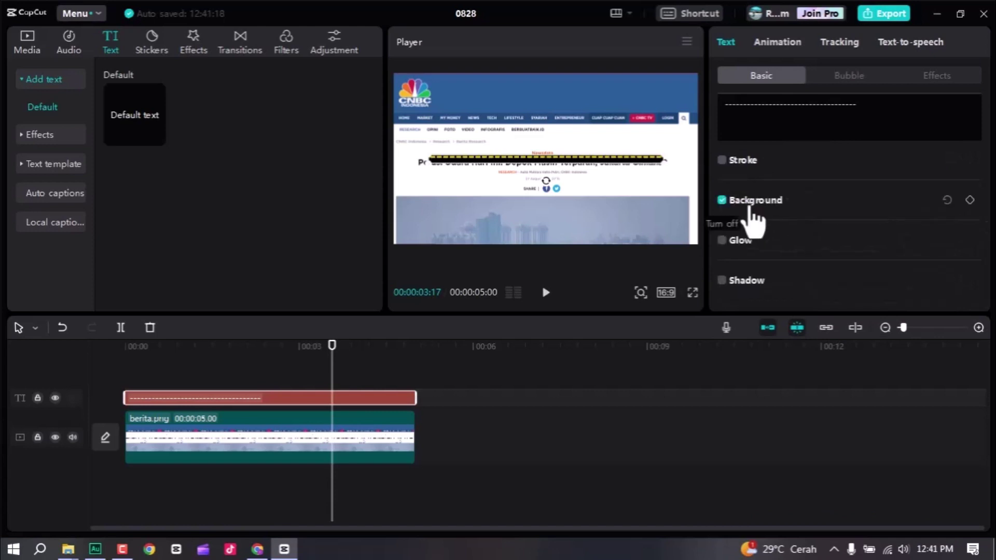
{"action": "left_click", "coordinate": [821, 228]}
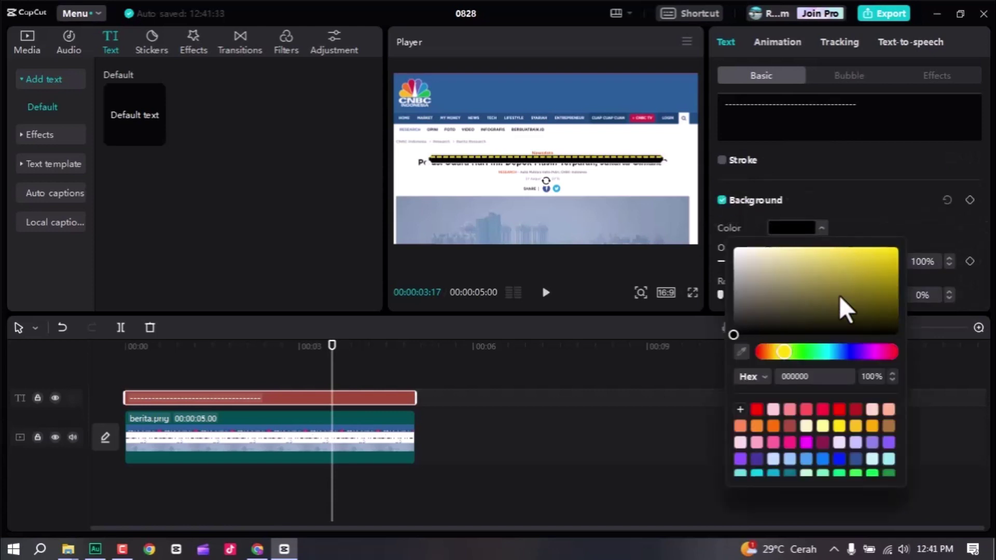
{"action": "left_click_drag", "start_coordinate": [831, 377], "coordinate": [732, 377]}
{"action": "key", "text": "ctrl+v"}
{"action": "key", "text": "Return"}
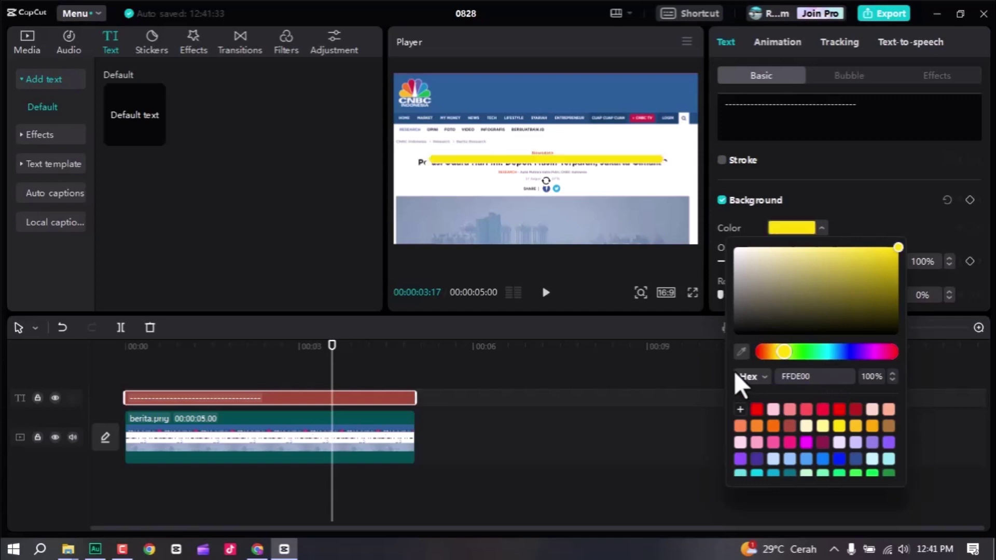
{"action": "left_click", "coordinate": [919, 209]}
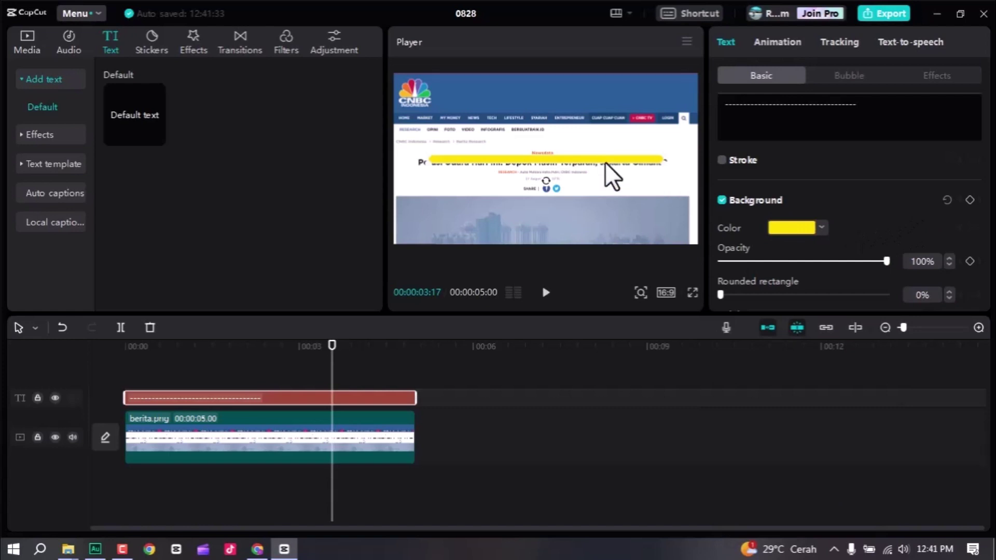
{"action": "left_click_drag", "start_coordinate": [605, 161], "coordinate": [596, 166]}
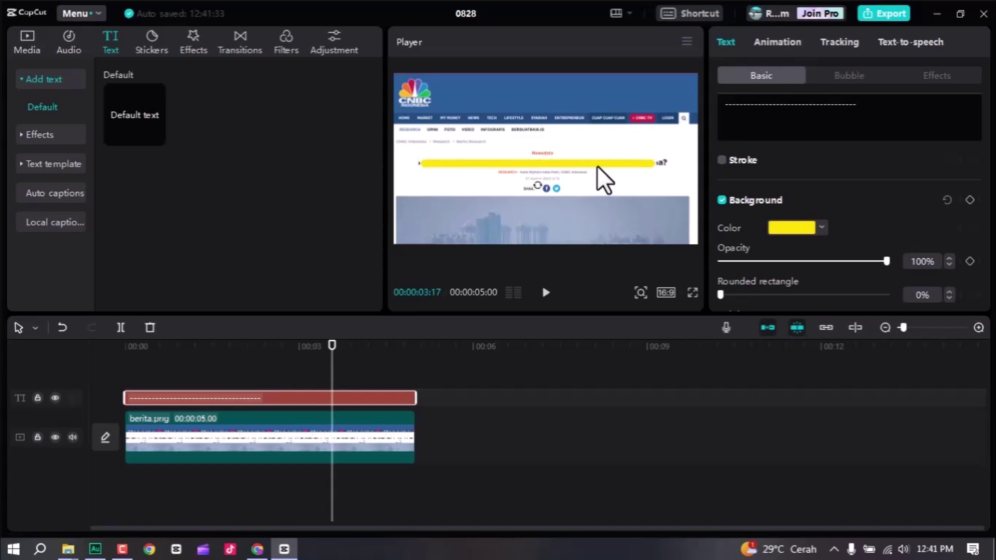
{"action": "scroll", "coordinate": [896, 217], "scroll_direction": "up", "scroll_amount": 5}
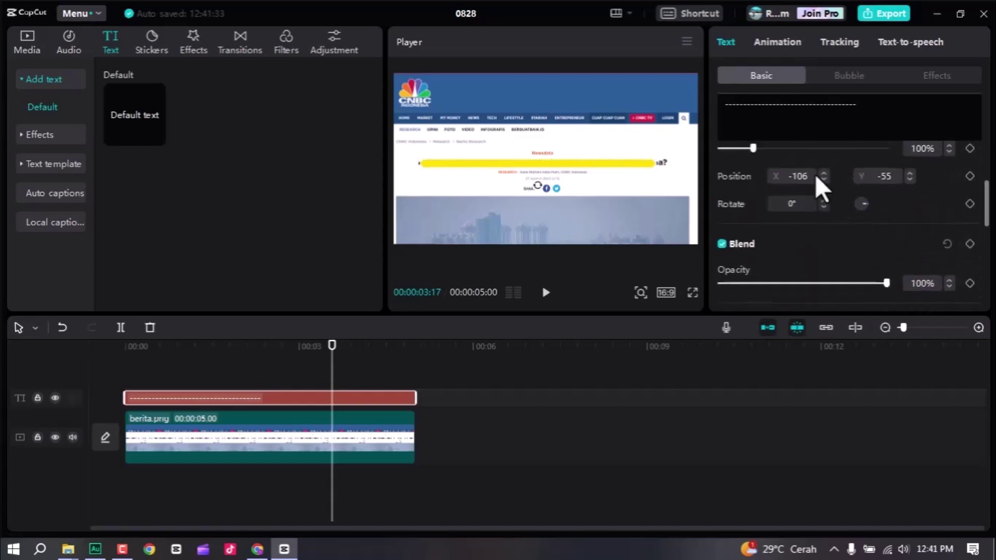
Add three more dashes and centre the bar on the headline using the centre guide
{"action": "scroll", "coordinate": [823, 176], "scroll_direction": "up", "scroll_amount": 5}
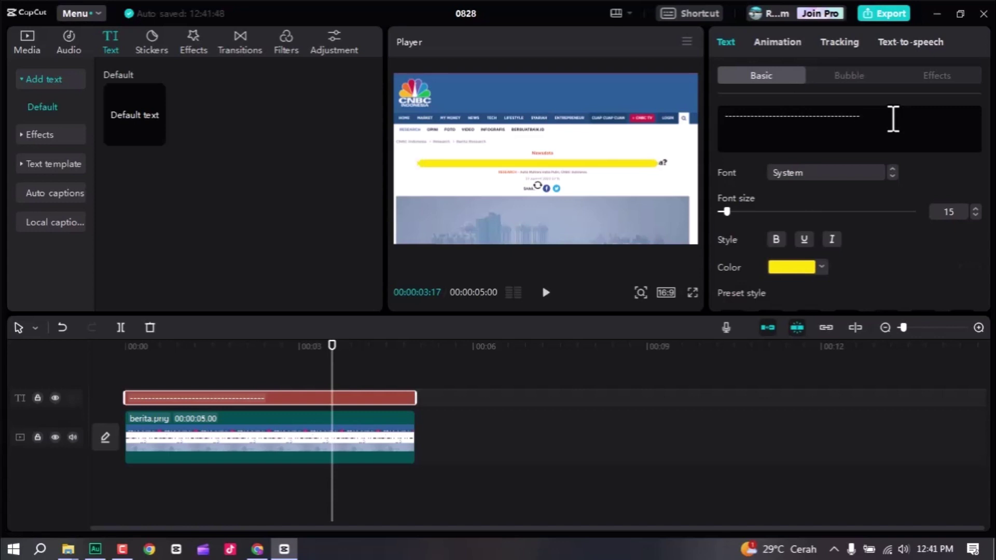
{"action": "type", "text": "----"}
{"action": "left_click_drag", "start_coordinate": [629, 163], "coordinate": [626, 162]}
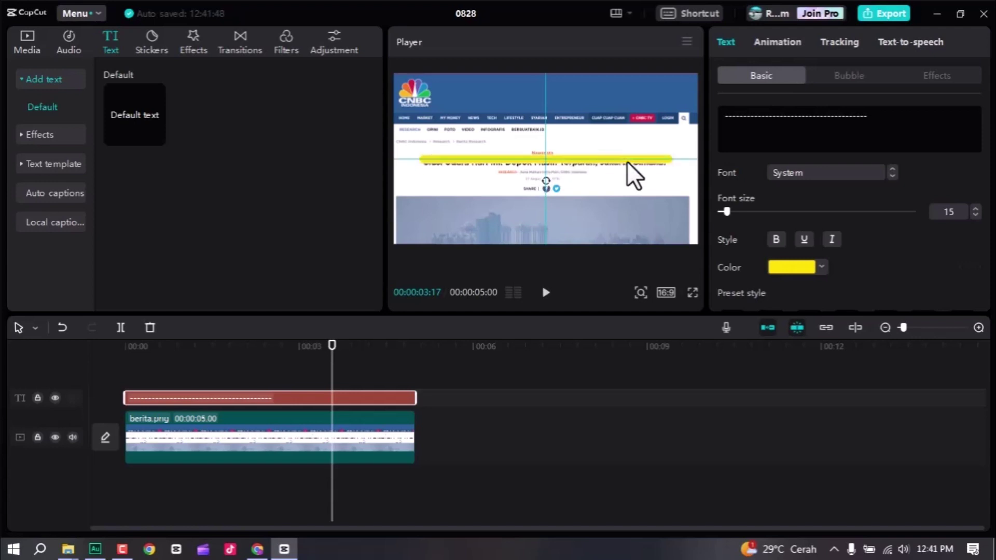
Raise the Background Height to 62% and check the coverage in full-screen preview
{"action": "scroll", "coordinate": [882, 251], "scroll_direction": "down", "scroll_amount": 5}
{"action": "scroll", "coordinate": [891, 260], "scroll_direction": "down", "scroll_amount": 4}
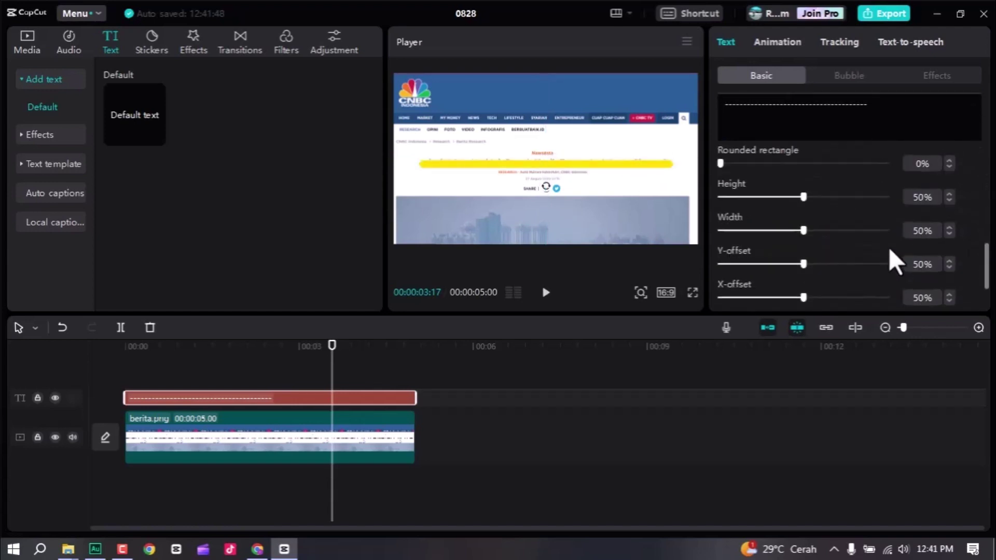
{"action": "scroll", "coordinate": [895, 262], "scroll_direction": "down", "scroll_amount": 2}
{"action": "scroll", "coordinate": [889, 247], "scroll_direction": "up", "scroll_amount": 2}
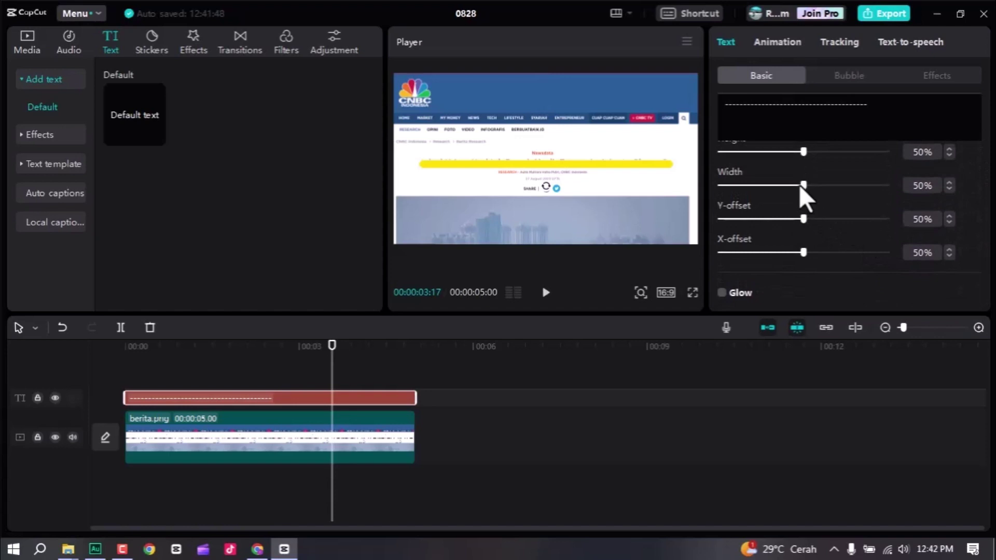
{"action": "mouse_move", "coordinate": [800, 185]}
{"action": "left_mouse_down"}
{"action": "mouse_move", "coordinate": [806, 203]}
{"action": "mouse_move", "coordinate": [823, 204]}
{"action": "left_mouse_up"}
{"action": "scroll", "coordinate": [801, 186], "scroll_direction": "up", "scroll_amount": 2}
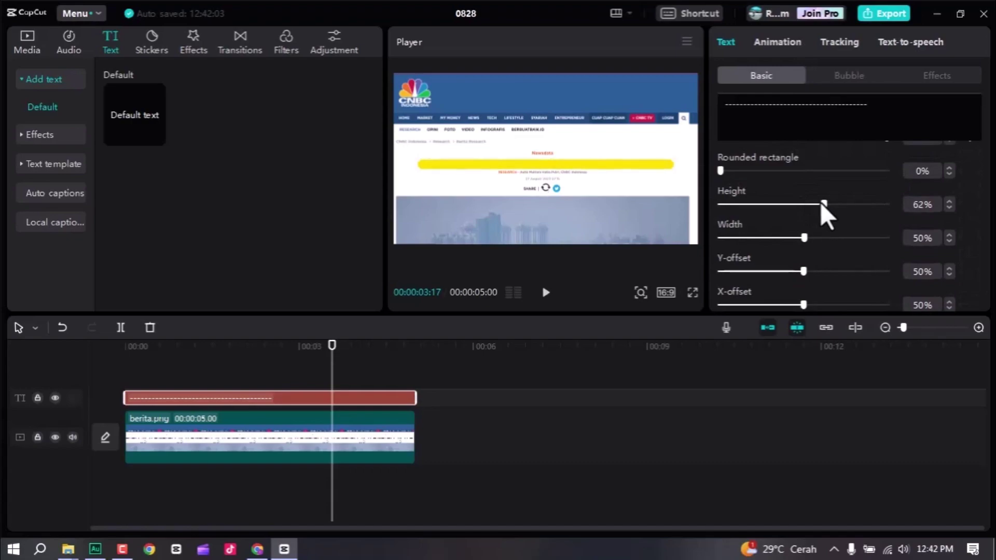
{"action": "key", "text": "ctrl+shift+f"}
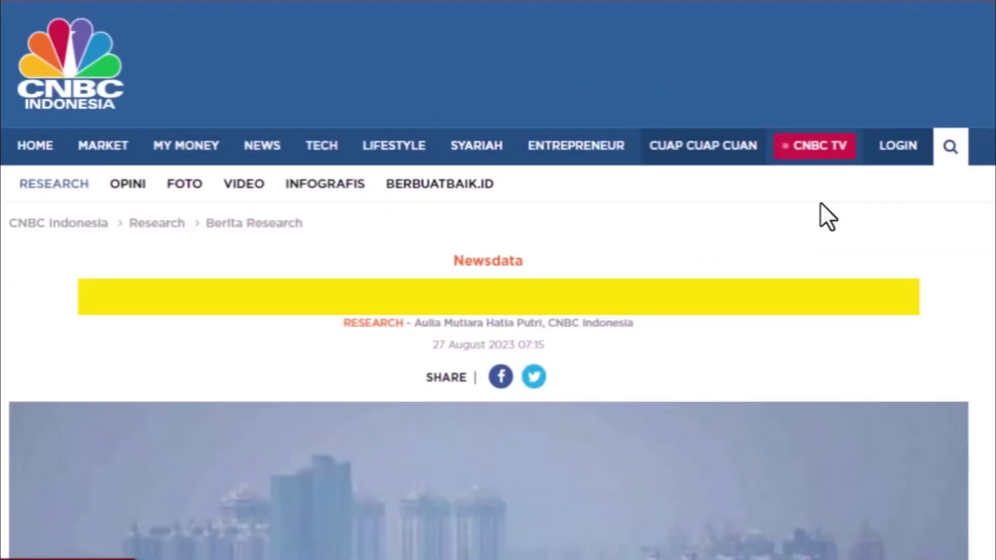
{"action": "key", "text": "Escape"}
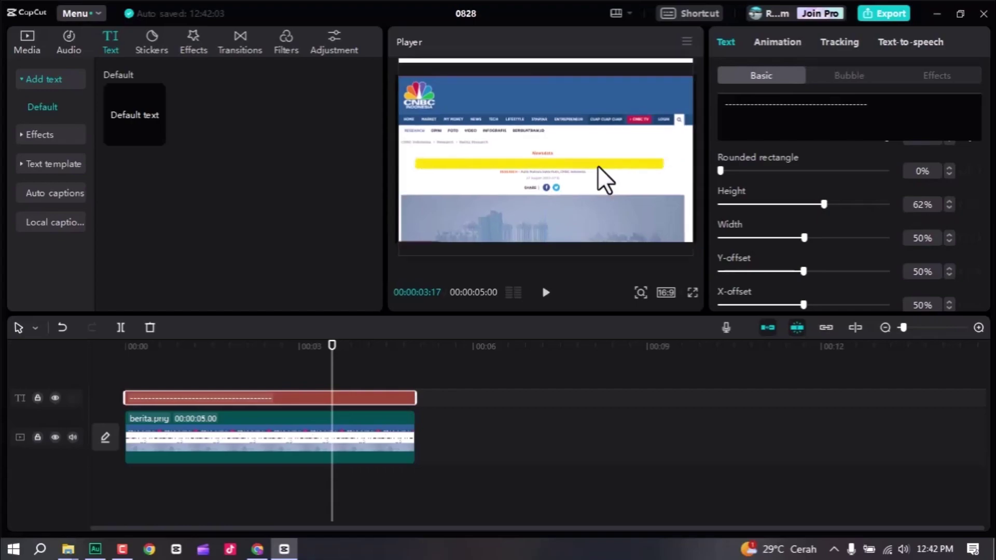
Apply the 0.5s Wipe Right In animation to the yellow bar text
{"action": "key", "text": "ctrl+shift+f"}
{"action": "key", "text": "Escape"}
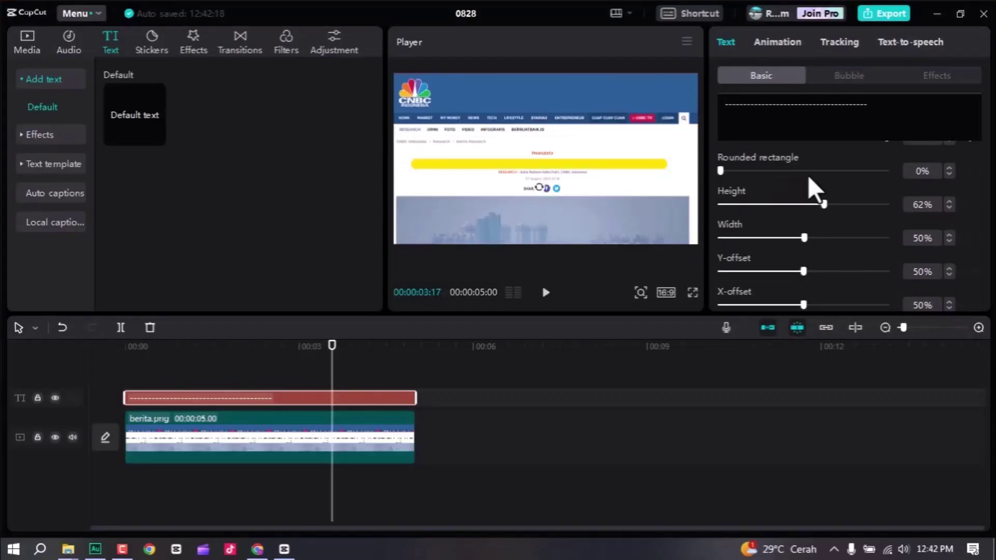
{"action": "scroll", "coordinate": [809, 177], "scroll_direction": "up", "scroll_amount": 5}
{"action": "left_click", "coordinate": [789, 41]}
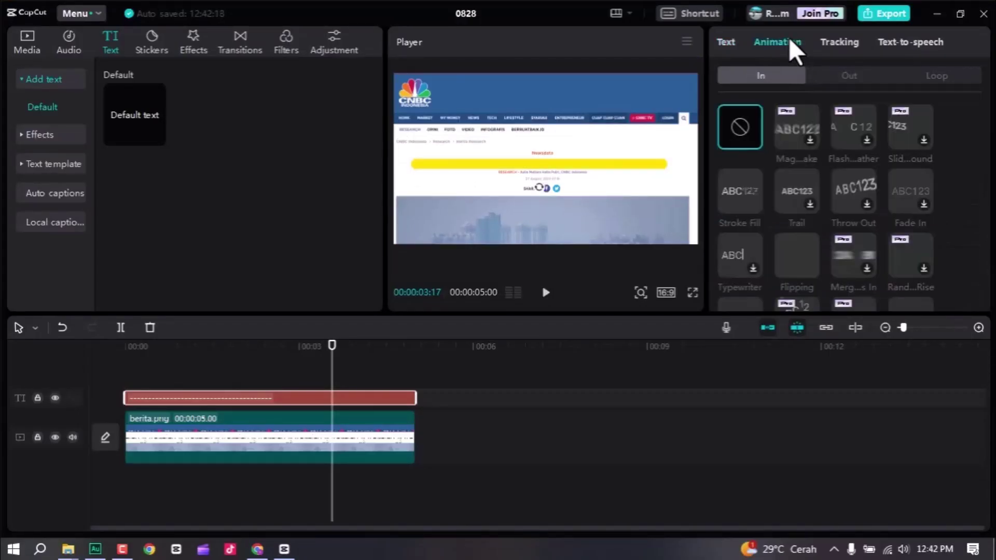
{"action": "scroll", "coordinate": [866, 197], "scroll_direction": "down", "scroll_amount": 1}
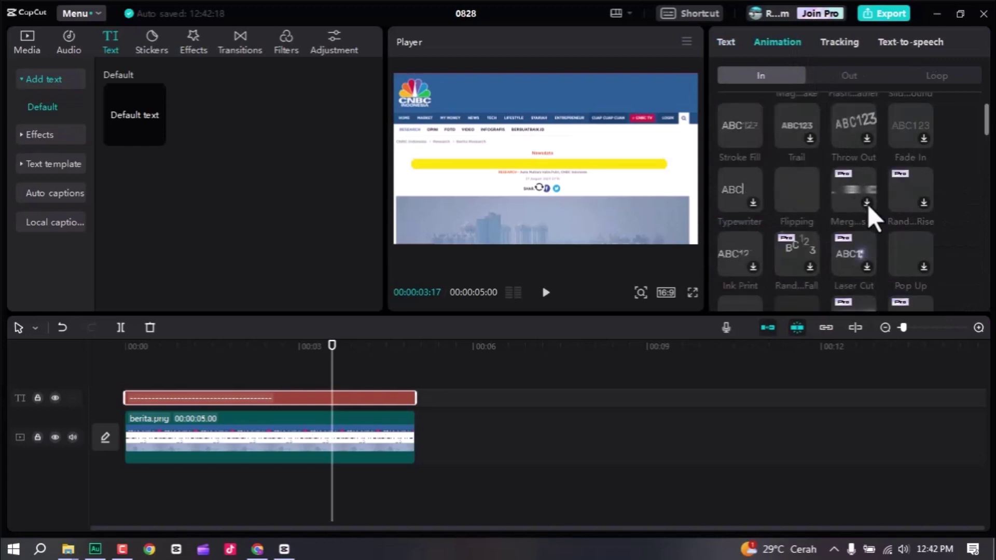
{"action": "scroll", "coordinate": [878, 230], "scroll_direction": "down", "scroll_amount": 1}
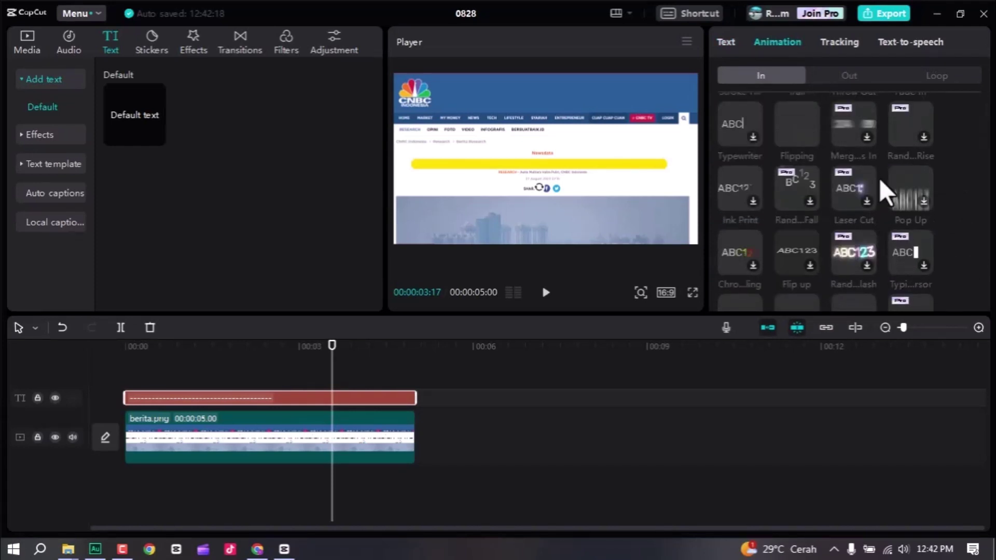
{"action": "scroll", "coordinate": [902, 253], "scroll_direction": "up", "scroll_amount": 3}
{"action": "scroll", "coordinate": [888, 245], "scroll_direction": "up", "scroll_amount": 2}
{"action": "scroll", "coordinate": [895, 248], "scroll_direction": "down", "scroll_amount": 5}
{"action": "scroll", "coordinate": [865, 254], "scroll_direction": "down", "scroll_amount": 2}
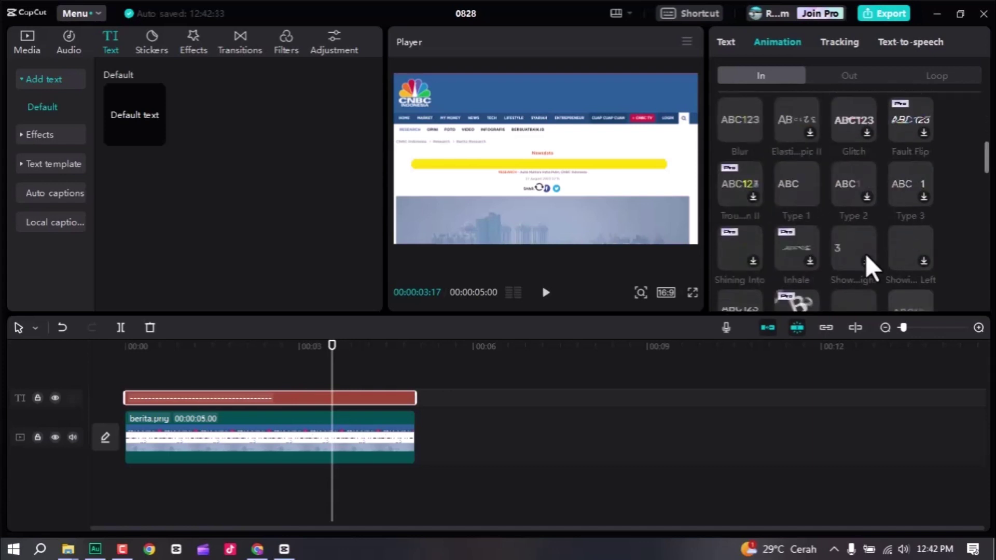
{"action": "scroll", "coordinate": [865, 255], "scroll_direction": "down", "scroll_amount": 2}
{"action": "scroll", "coordinate": [866, 254], "scroll_direction": "down", "scroll_amount": 2}
{"action": "scroll", "coordinate": [866, 254], "scroll_direction": "down", "scroll_amount": 2}
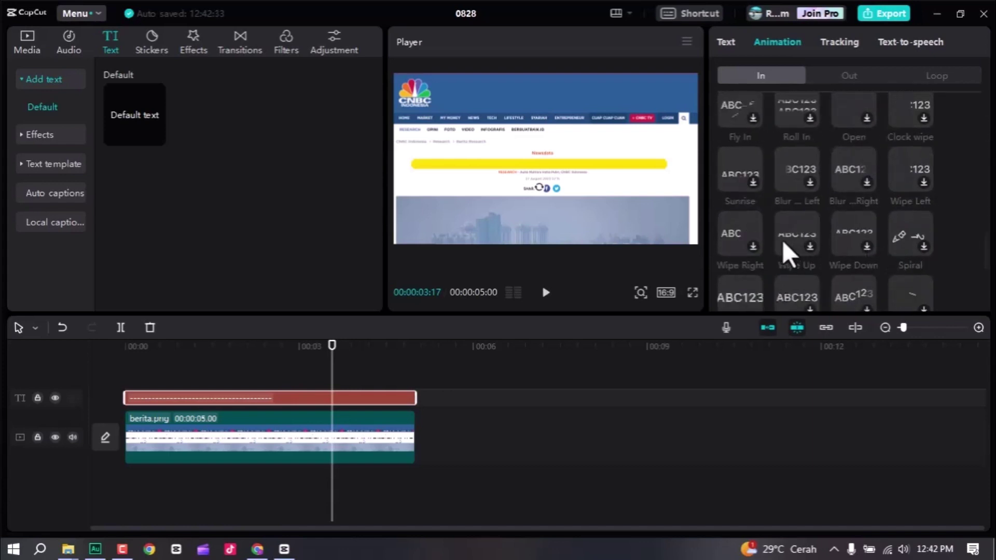
{"action": "left_click", "coordinate": [749, 246]}
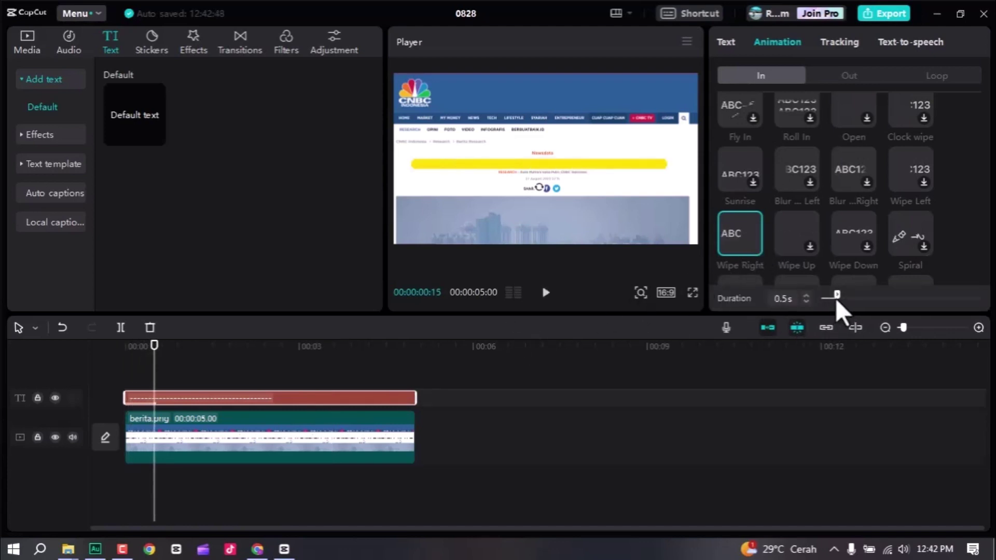
{"action": "left_click_drag", "start_coordinate": [834, 297], "coordinate": [828, 297]}
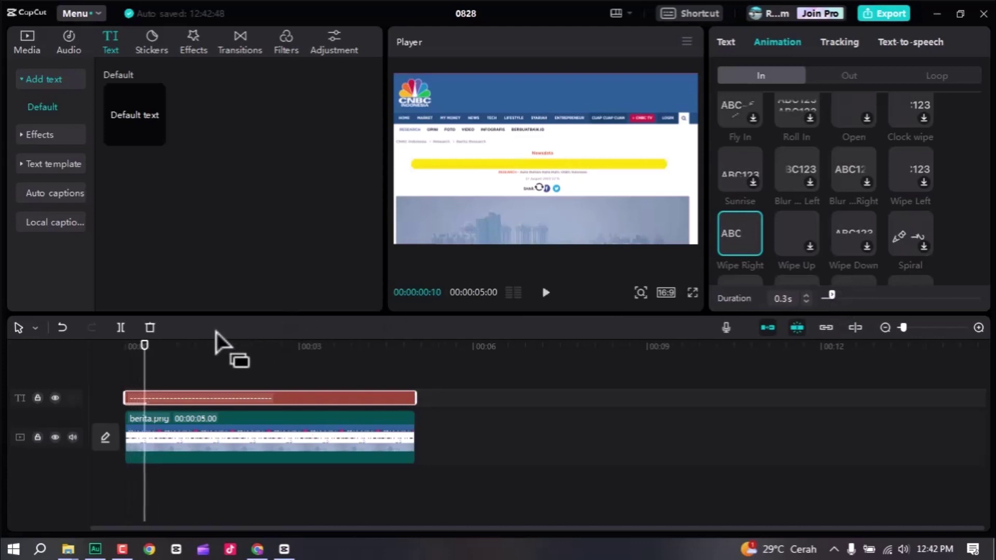
{"action": "left_click_drag", "start_coordinate": [141, 358], "coordinate": [100, 343]}
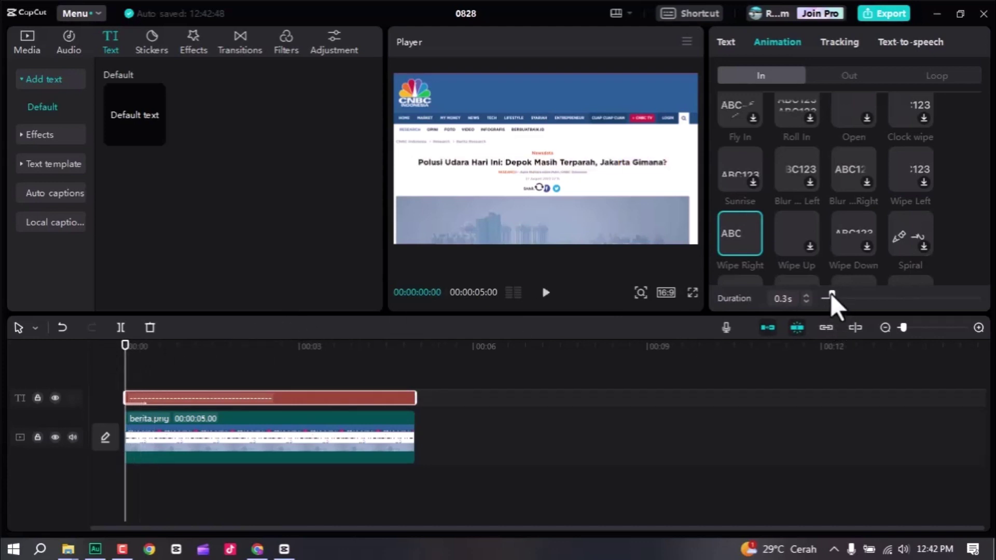
{"action": "left_click_drag", "start_coordinate": [827, 296], "coordinate": [828, 296]}
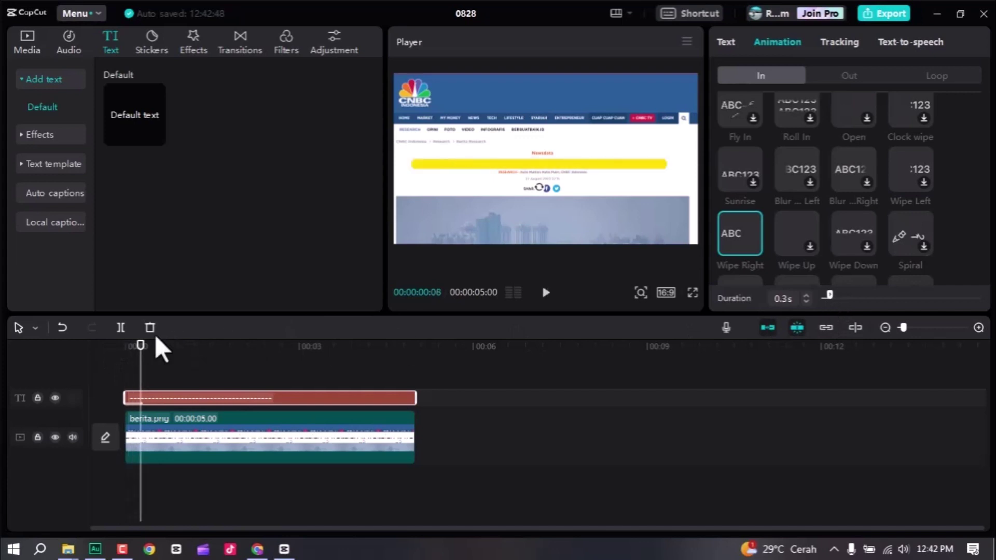
{"action": "left_click_drag", "start_coordinate": [138, 359], "coordinate": [90, 355]}
{"action": "key", "text": "space"}
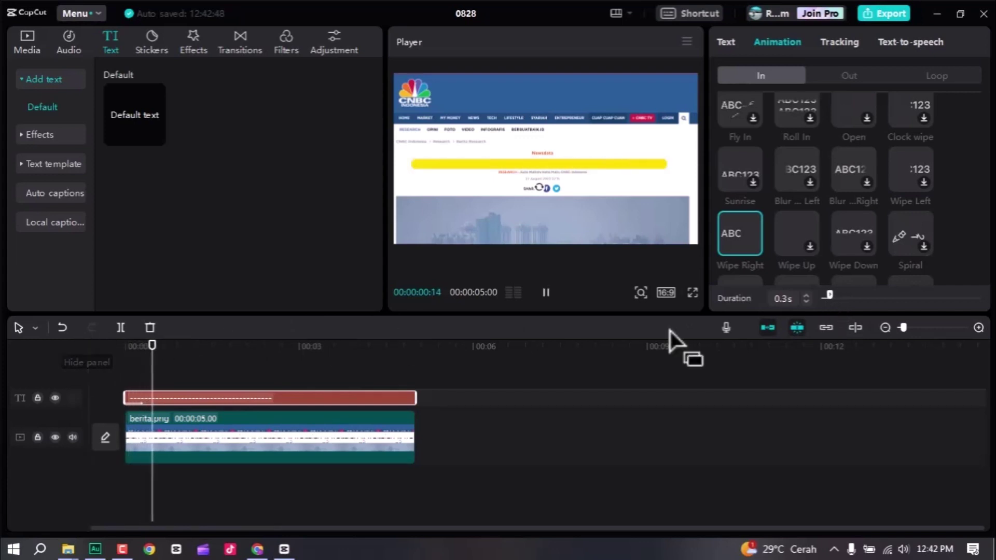
{"action": "left_click_drag", "start_coordinate": [830, 294], "coordinate": [838, 294]}
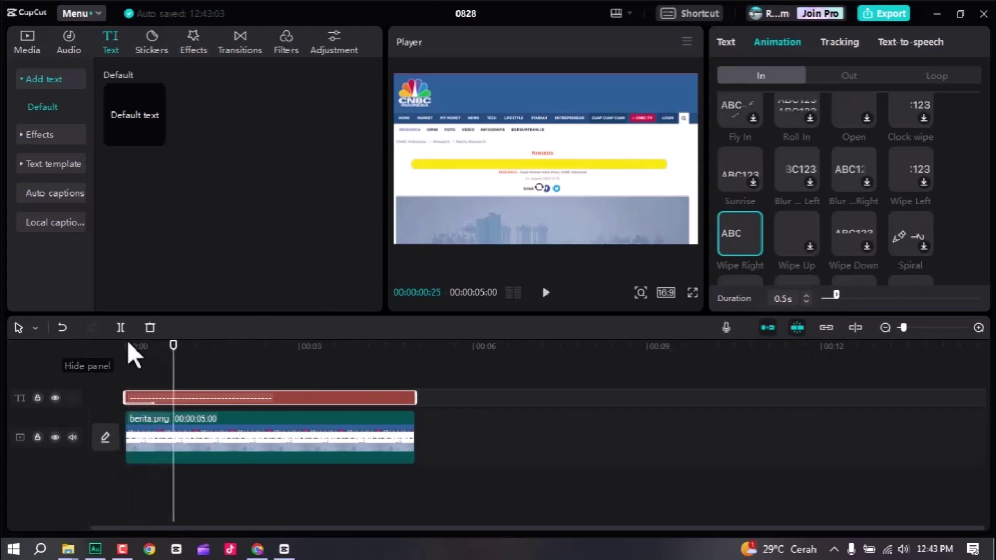
{"action": "key", "text": "ctrl+shift+f"}
{"action": "key", "text": "space"}
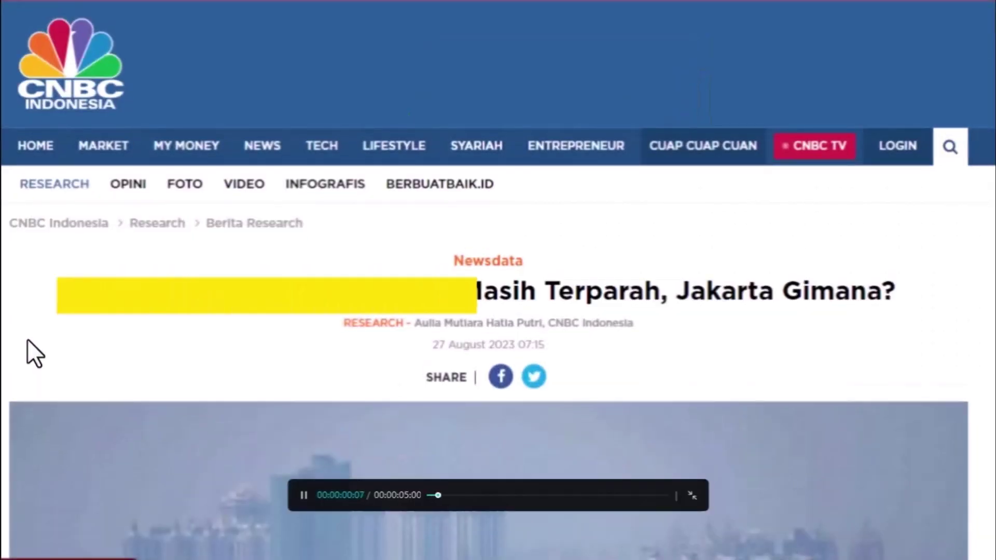
{"action": "key", "text": "Escape"}
{"action": "key", "text": "space"}
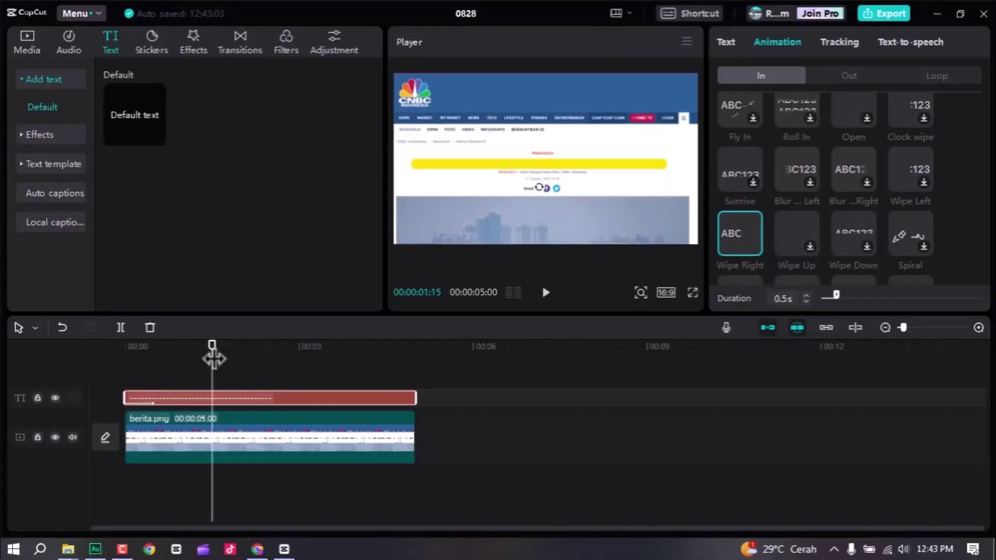
{"action": "left_click_drag", "start_coordinate": [214, 358], "coordinate": [73, 346]}
{"action": "left_click", "coordinate": [237, 358]}
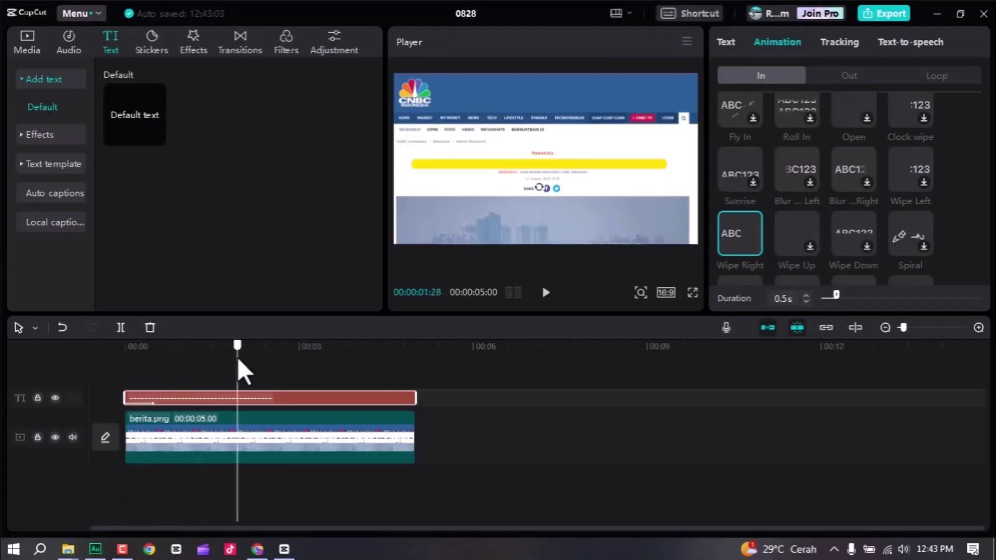
{"action": "left_click_drag", "start_coordinate": [237, 358], "coordinate": [80, 356]}
{"action": "left_click", "coordinate": [189, 355]}
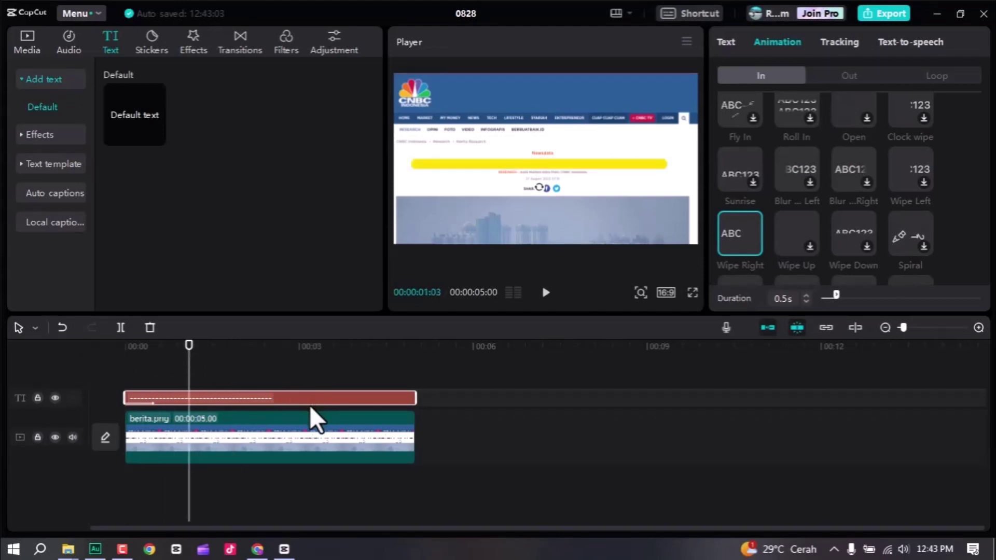
Convert the highlight text clip into a compound clip and set its Blend Mode to Multiply
{"action": "right_click", "coordinate": [355, 398]}
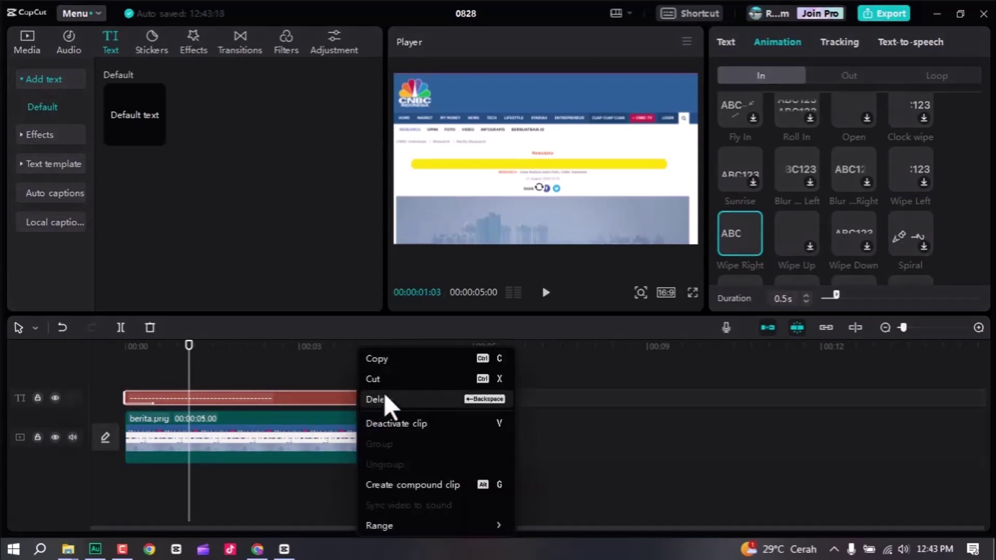
{"action": "left_click", "coordinate": [462, 483]}
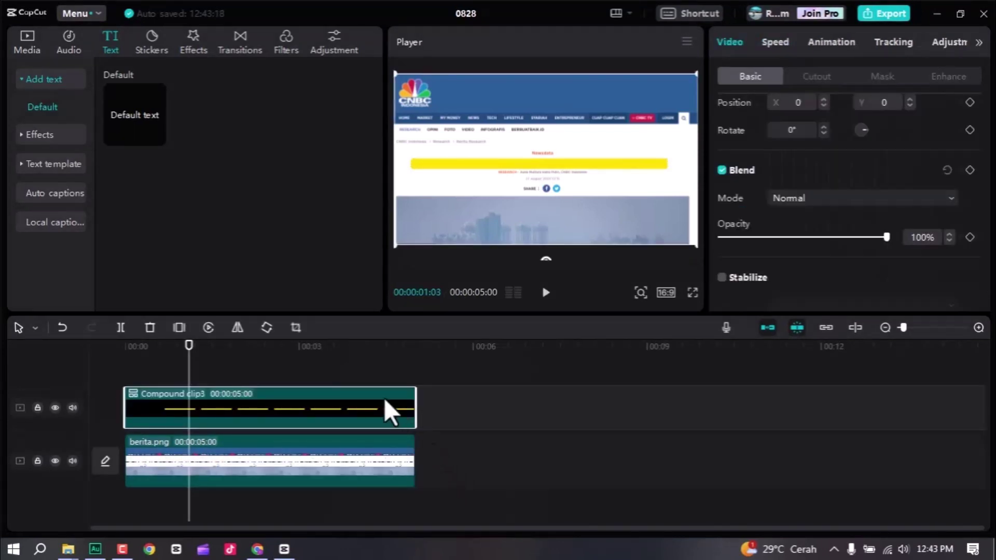
{"action": "left_click_drag", "start_coordinate": [224, 347], "coordinate": [175, 355]}
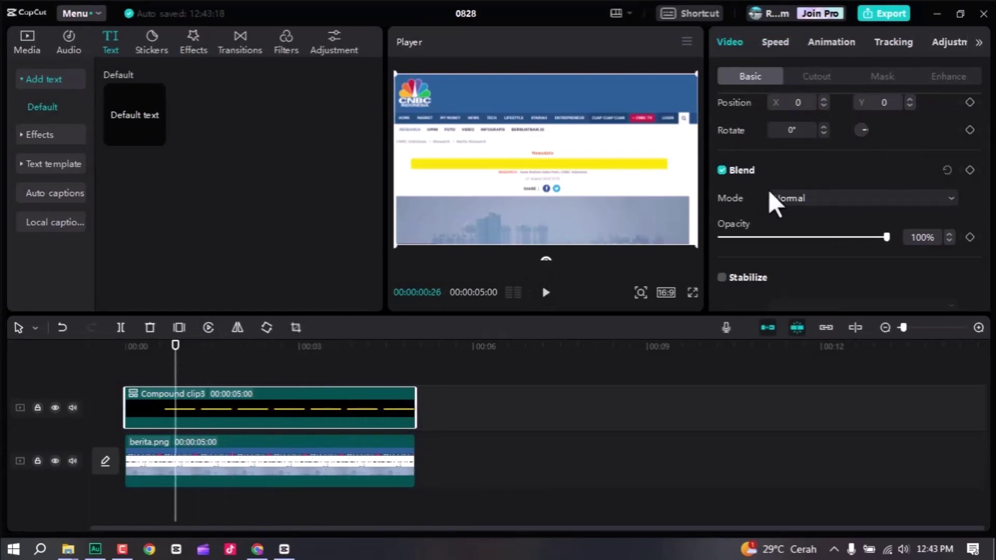
{"action": "left_click", "coordinate": [844, 198]}
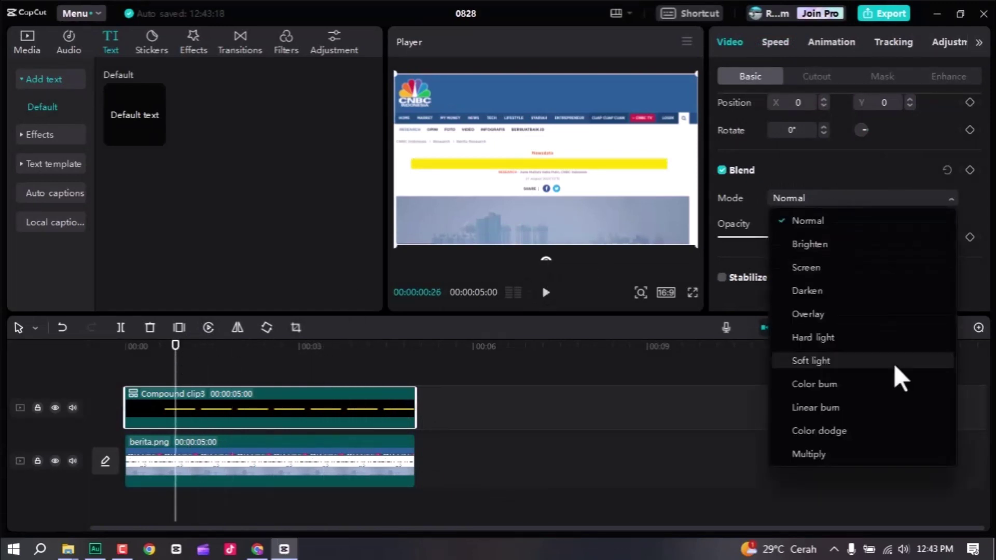
{"action": "left_click", "coordinate": [844, 453]}
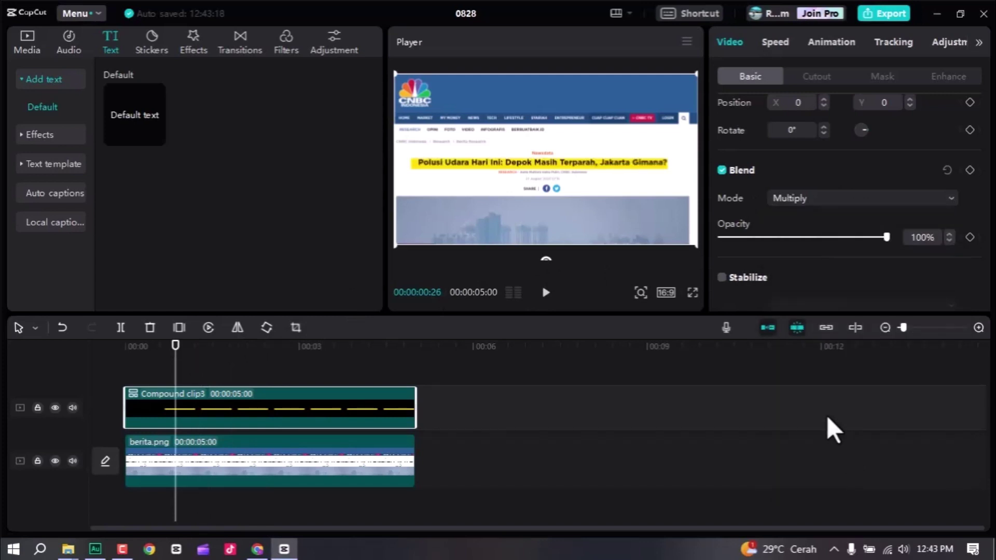
Rewind to the start and play the highlight wipe full screen to review it
{"action": "key", "text": "ctrl+shift+f"}
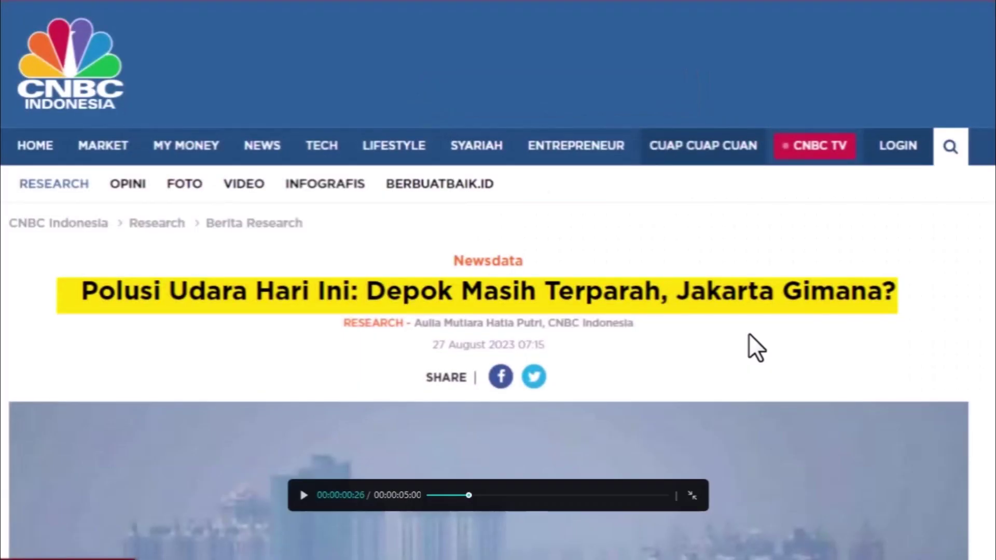
{"action": "key", "text": "Escape"}
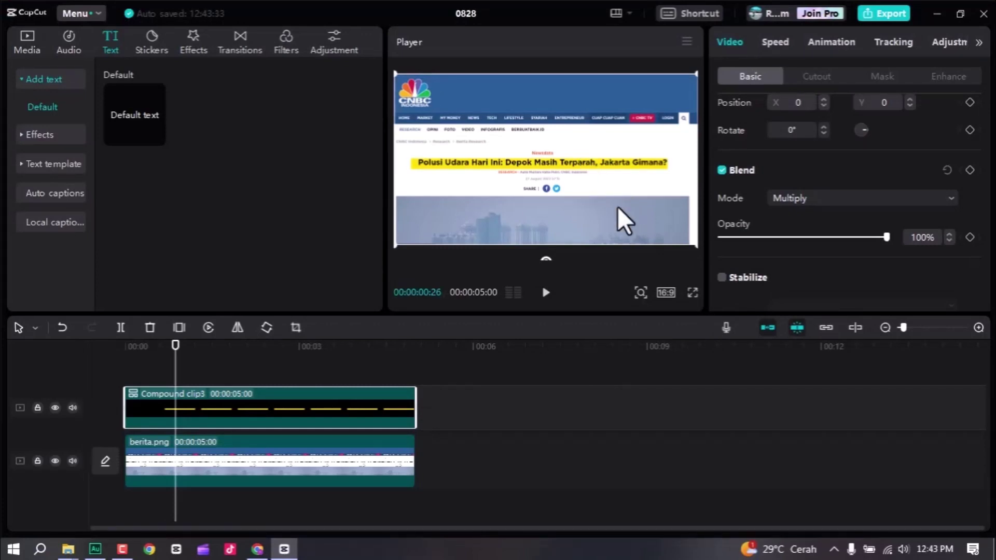
{"action": "left_click_drag", "start_coordinate": [174, 348], "coordinate": [96, 350]}
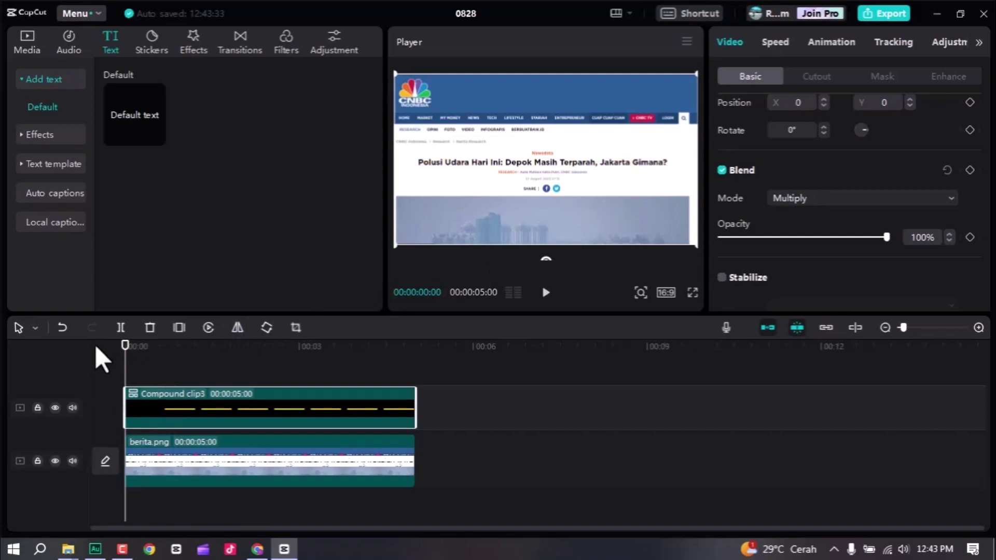
{"action": "key", "text": "ctrl+shift+f"}
{"action": "key", "text": "space"}
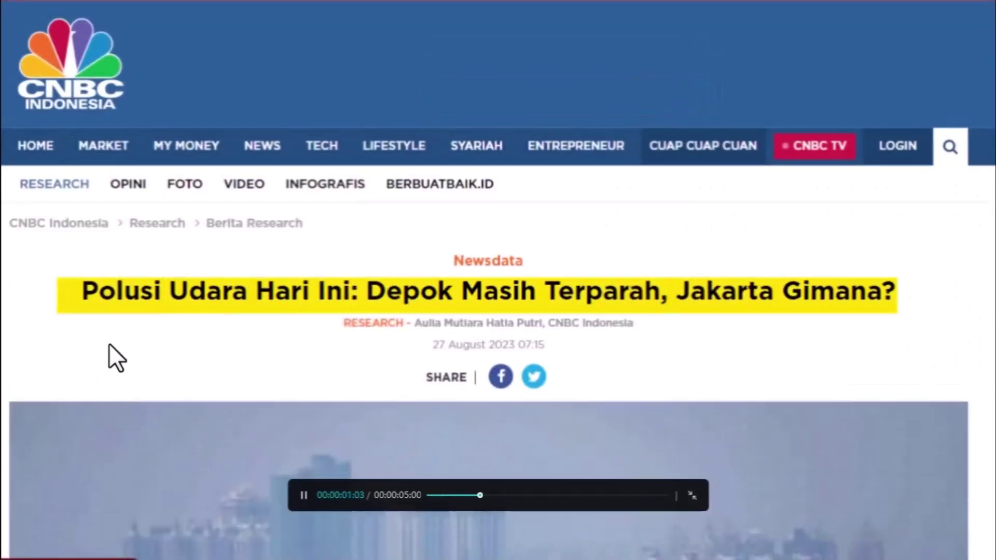
{"action": "key", "text": "space"}
{"action": "key", "text": "Escape"}
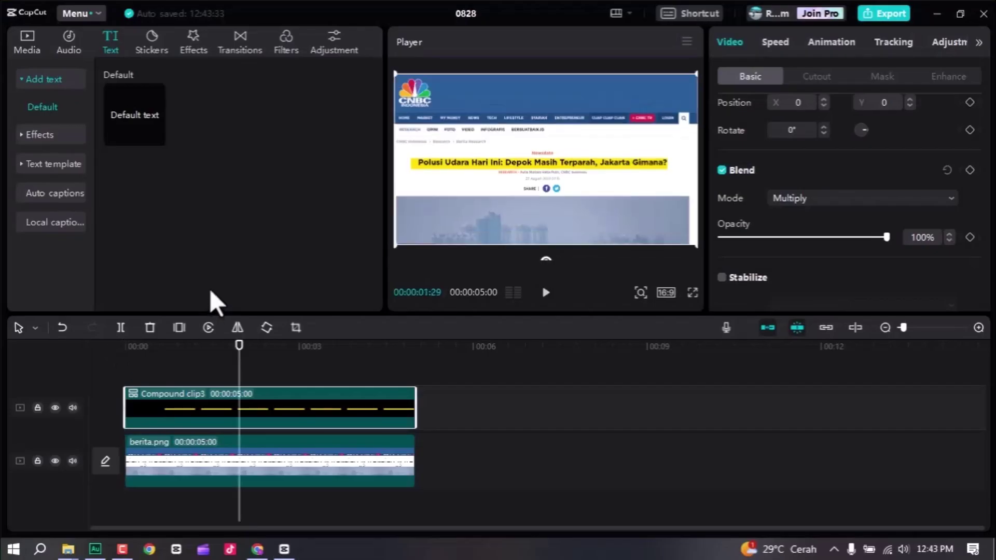
{"action": "left_click_drag", "start_coordinate": [235, 349], "coordinate": [104, 357]}
{"action": "key", "text": "ctrl+shift+f"}
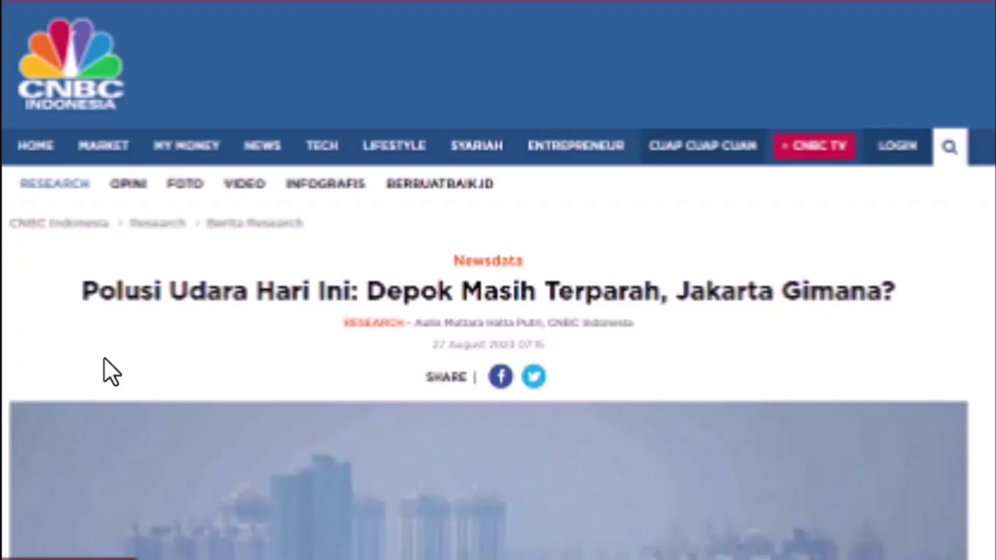
{"action": "key", "text": "space"}
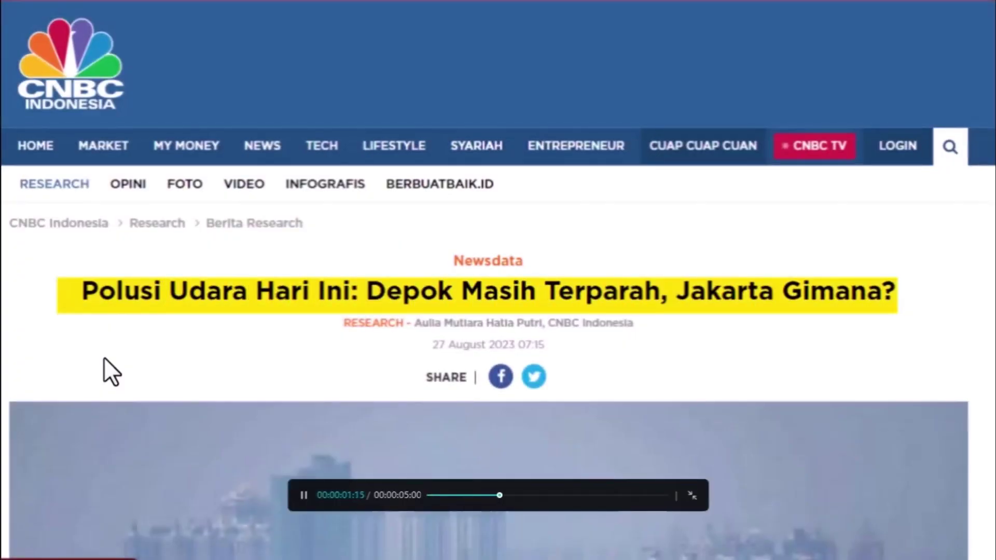